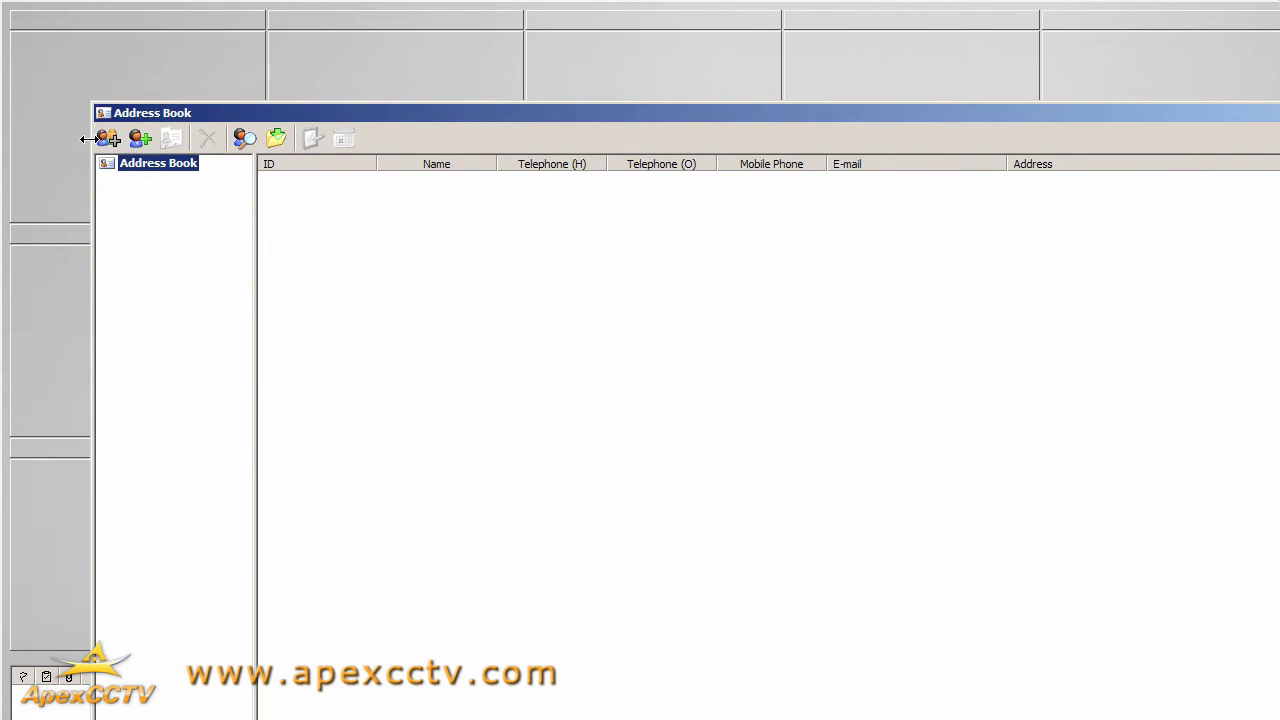
Create a new address book group named Demonstration DVRs
{"action": "left_click", "coordinate": [108, 140]}
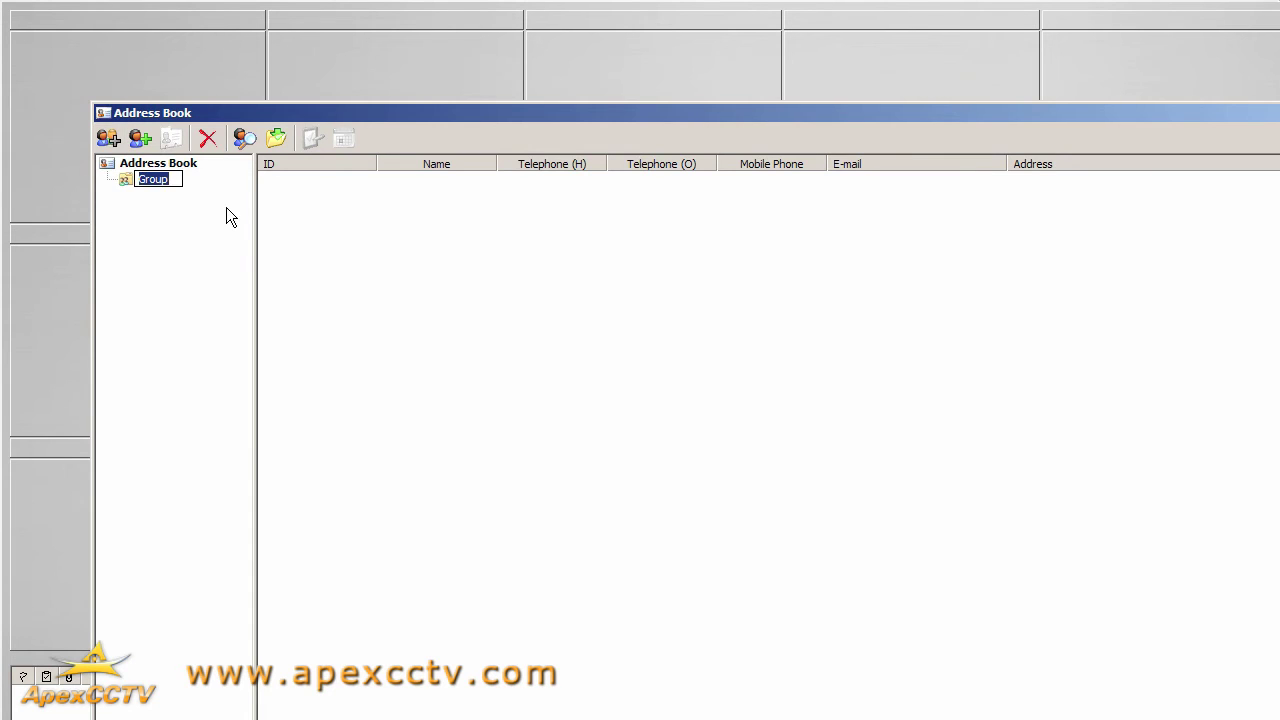
{"action": "type", "text": "Demonstration DVRs"}
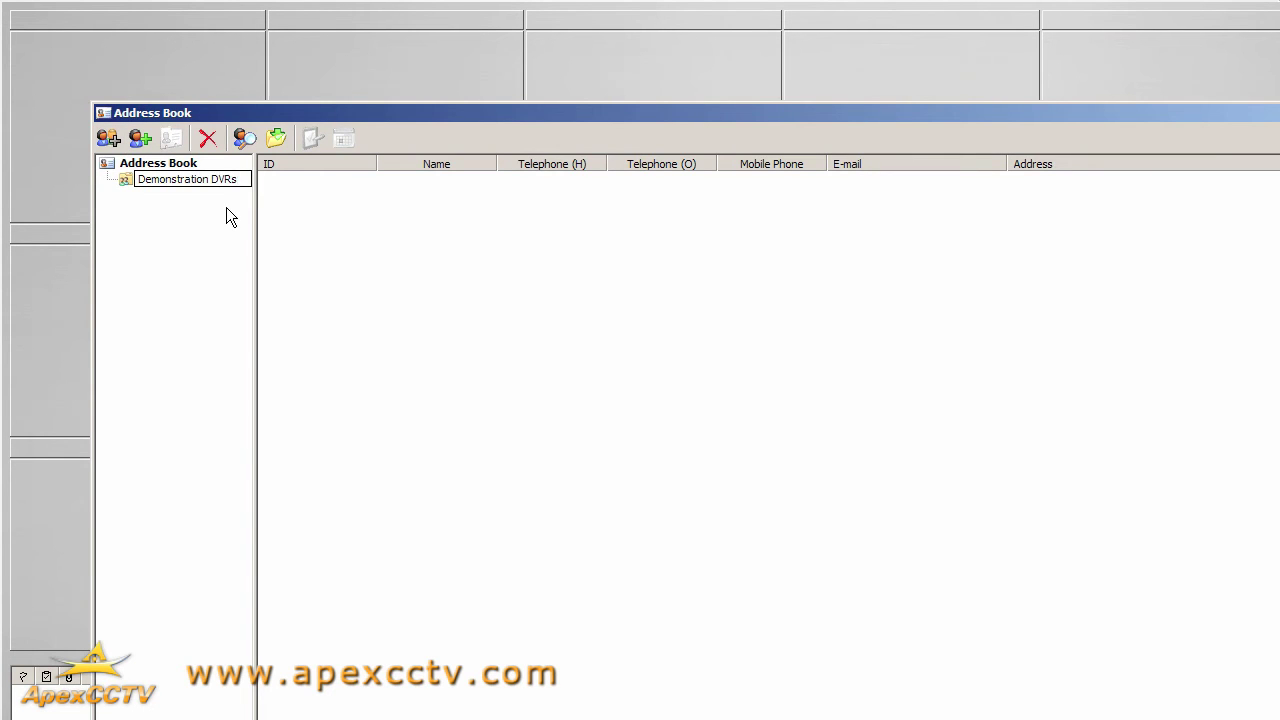
Start a new subscriber in the Demonstration DVRs group with login ID geodmo, the account password and the name GeoVision Demo DVR
{"action": "left_click", "coordinate": [141, 140]}
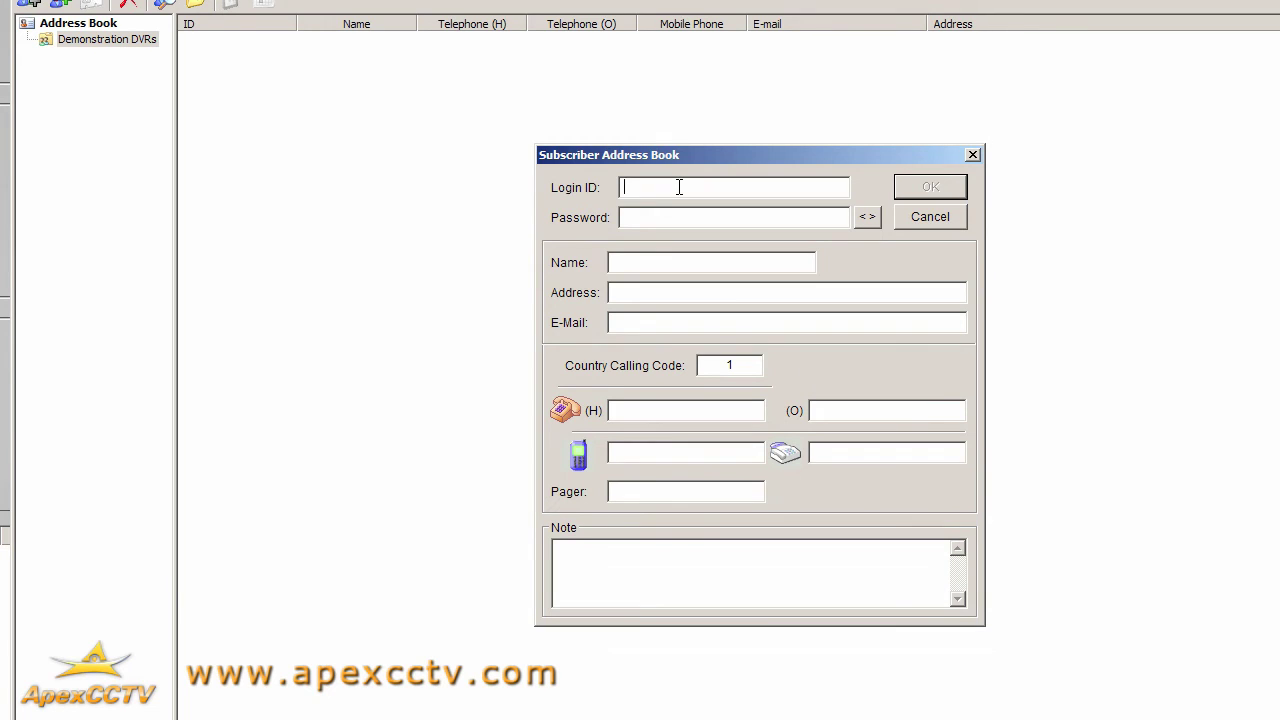
{"action": "type", "text": "geodmo"}
{"action": "key", "text": "Tab"}
{"action": "type", "text": "*"}
{"action": "key", "text": "Tab"}
{"action": "key", "text": "Tab"}
{"action": "type", "text": "D"}
{"action": "type", "text": "eoVision Dem"}
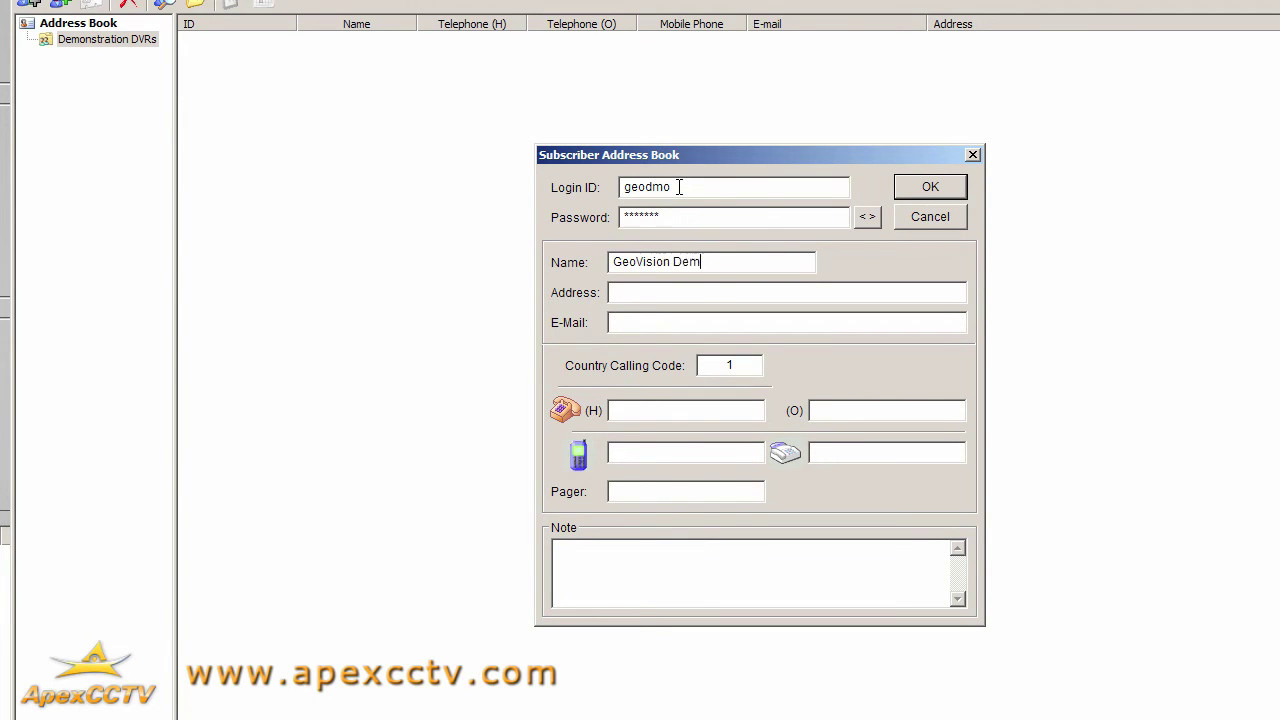
{"action": "type", "text": "o DVR"}
Save the new subscriber with the default subscriber settings and close the address book
{"action": "left_click", "coordinate": [664, 289]}
{"action": "left_click", "coordinate": [844, 411]}
{"action": "left_click", "coordinate": [928, 188]}
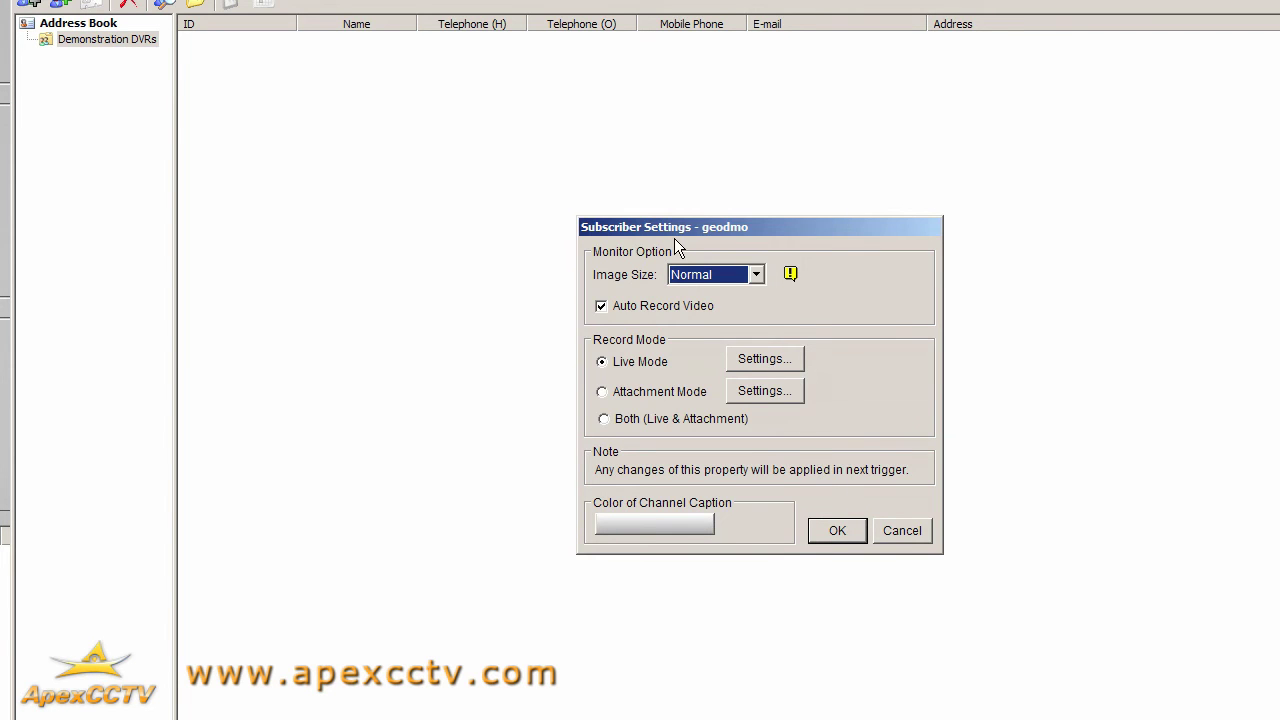
{"action": "left_click", "coordinate": [835, 533]}
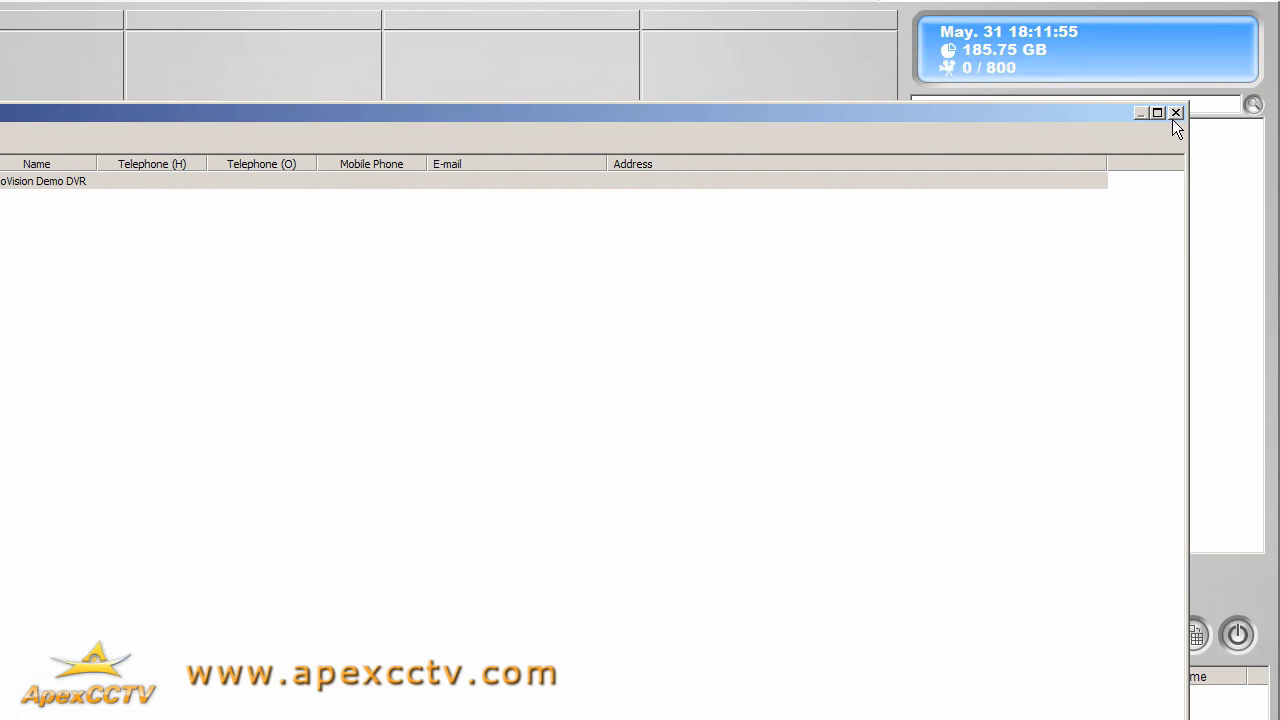
{"action": "left_click", "coordinate": [1175, 113]}
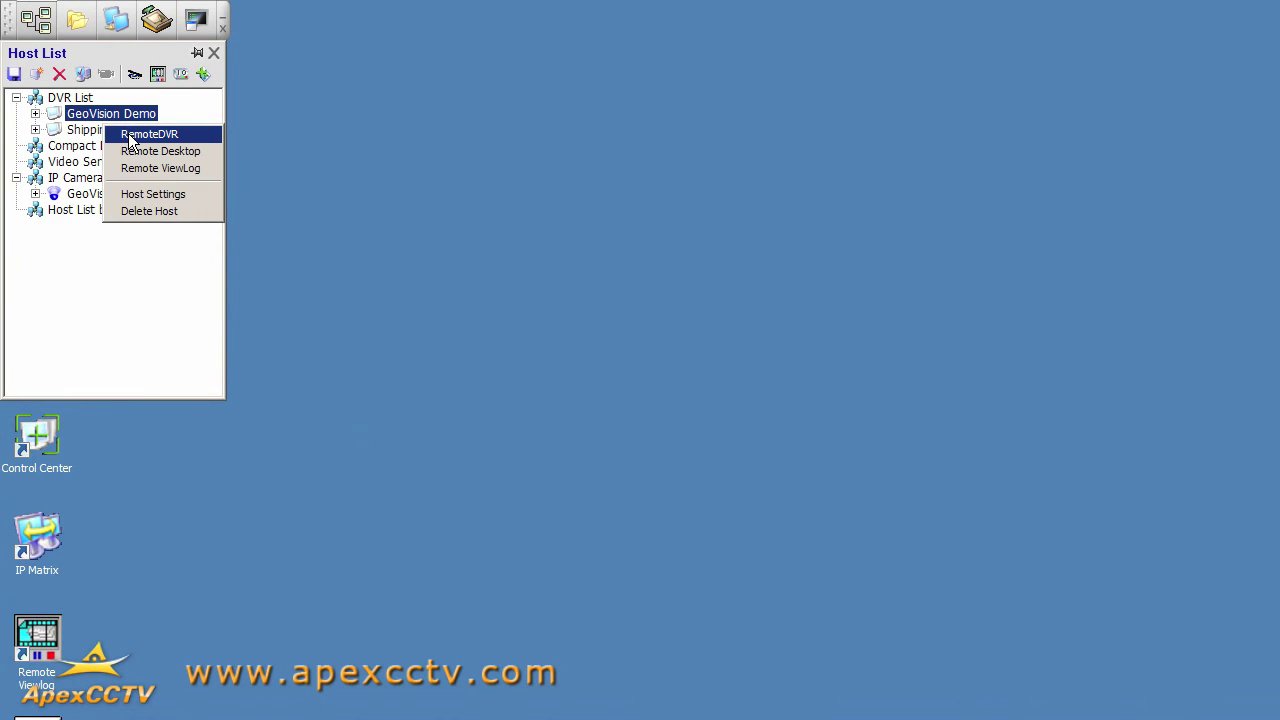
Switch to Control Center and open a RemoteDVR session for the GeoVision Demo host
{"action": "left_click", "coordinate": [130, 136]}
{"action": "left_click", "coordinate": [224, 24]}
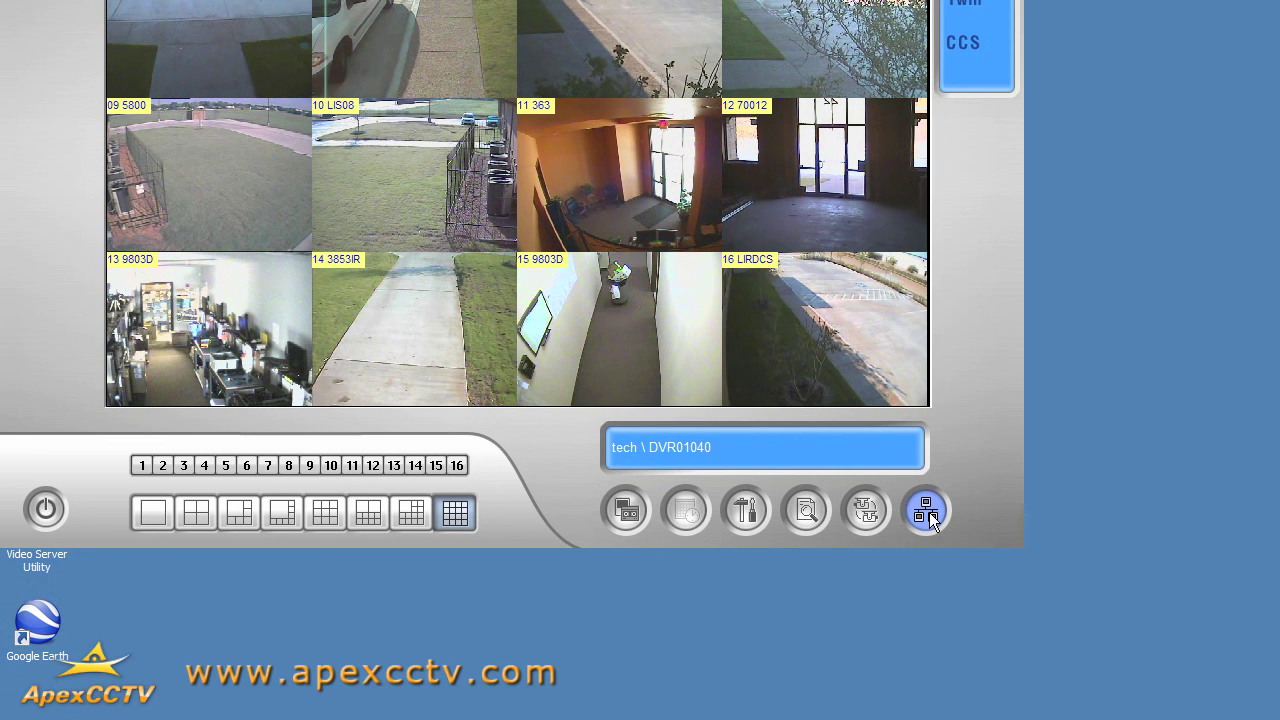
Try to connect the remote DVR to CenterV2 at 192.168.1.55 in Normal mode
{"action": "left_click", "coordinate": [929, 513]}
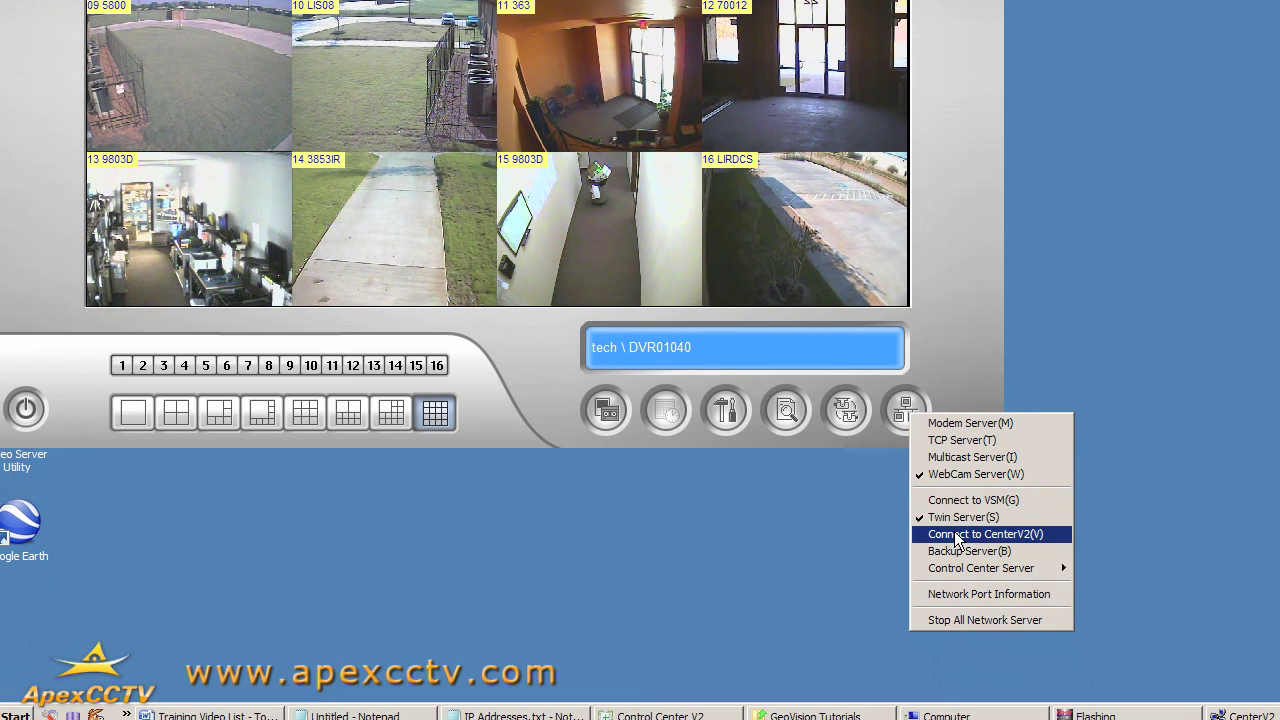
{"action": "left_click", "coordinate": [957, 536]}
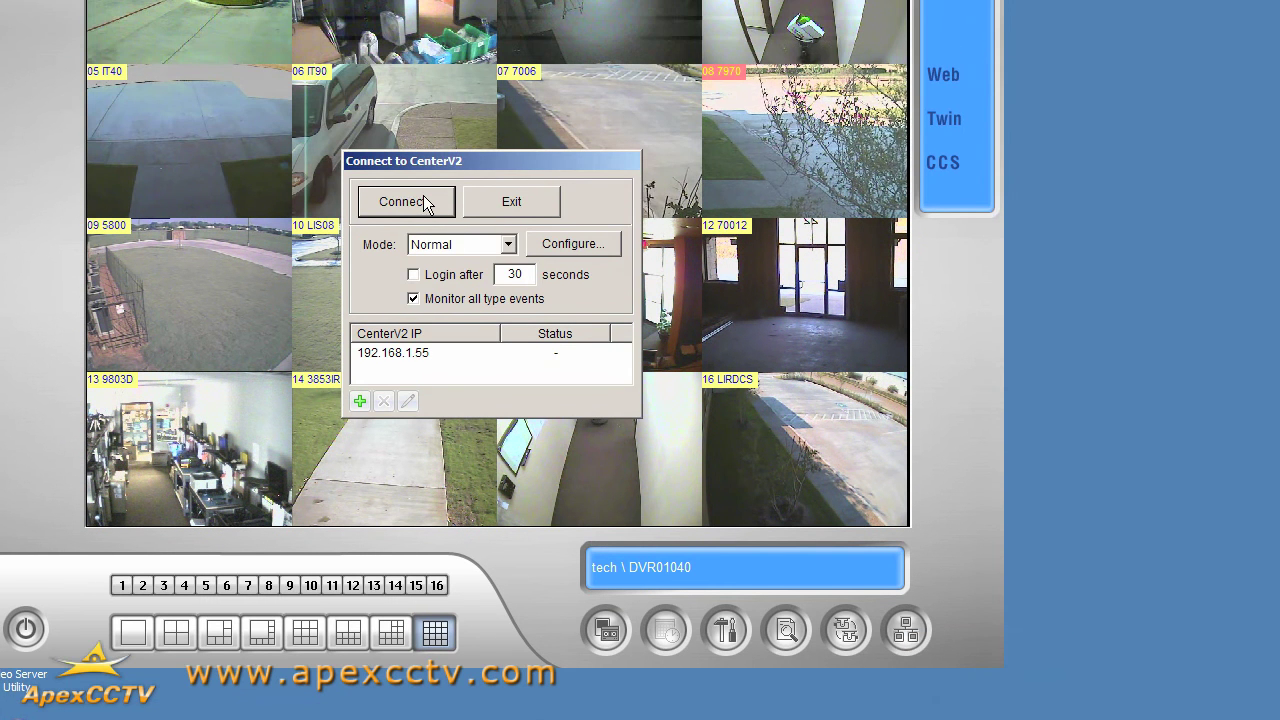
{"action": "left_click", "coordinate": [424, 197]}
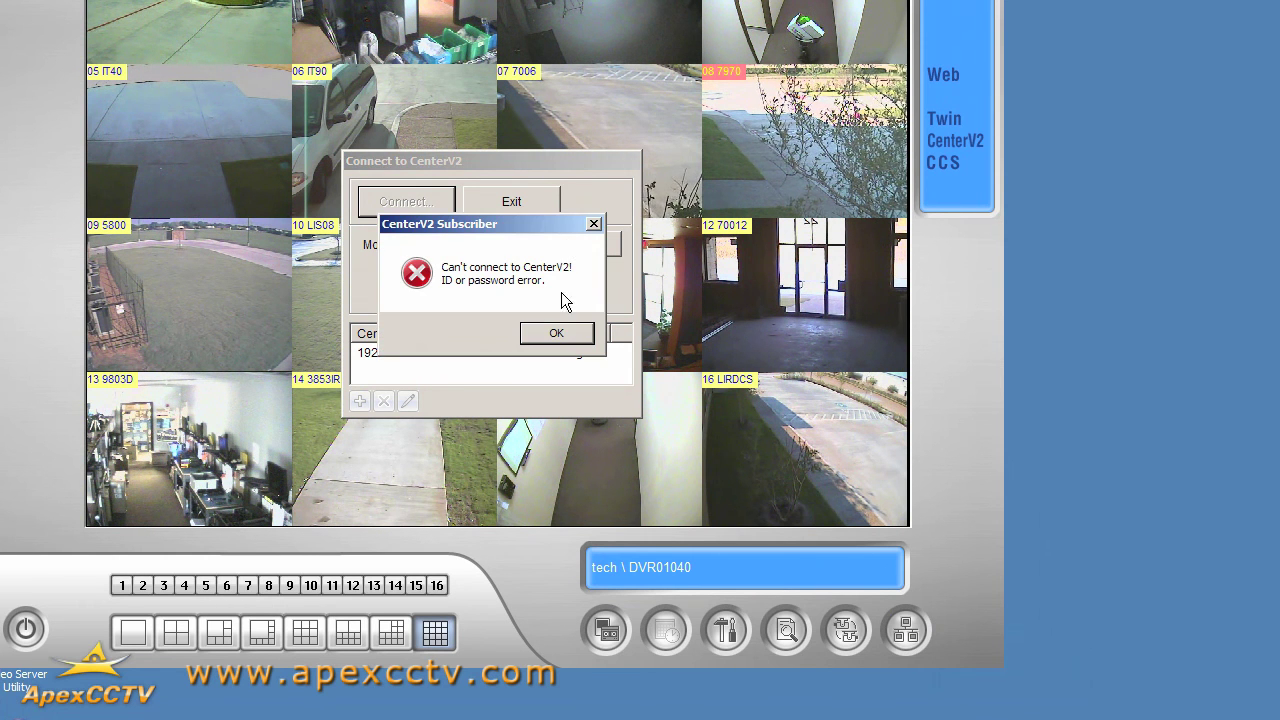
{"action": "left_click", "coordinate": [556, 333]}
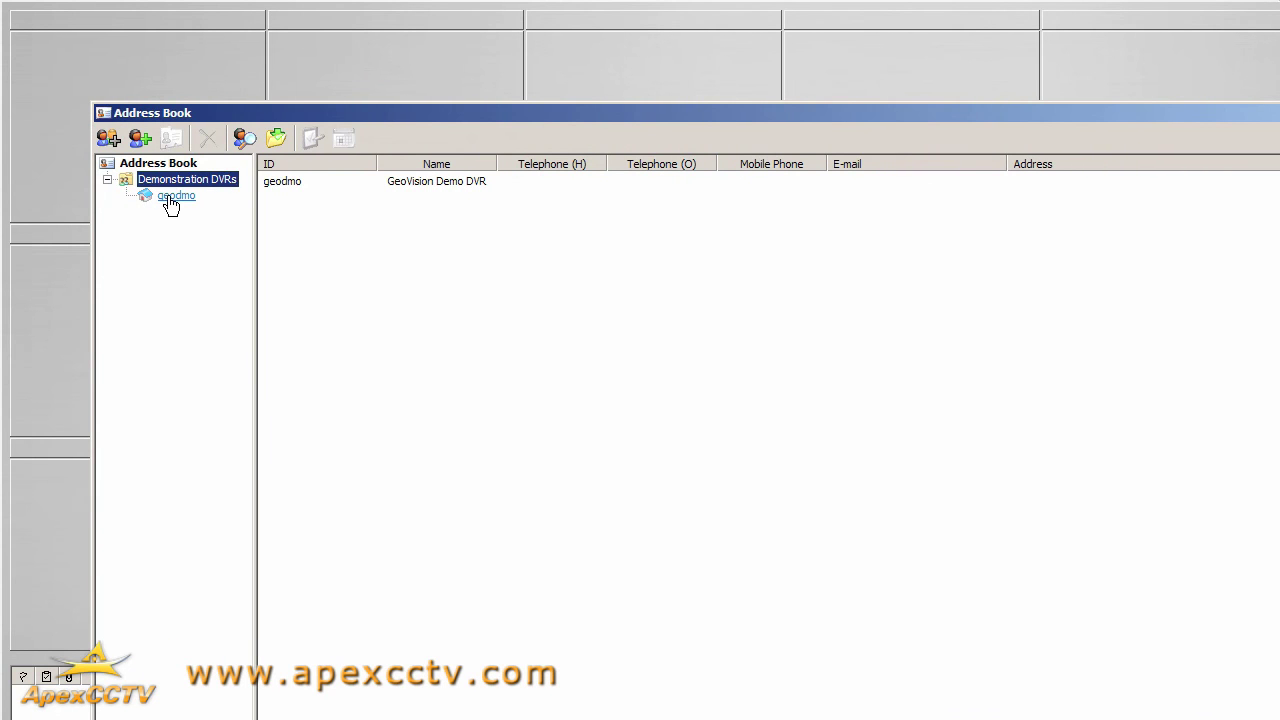
In the CenterV2 address book, change the login ID of the GeoVision Demo DVR subscriber to geodemo
{"action": "right_click", "coordinate": [170, 197]}
{"action": "left_click", "coordinate": [211, 151]}
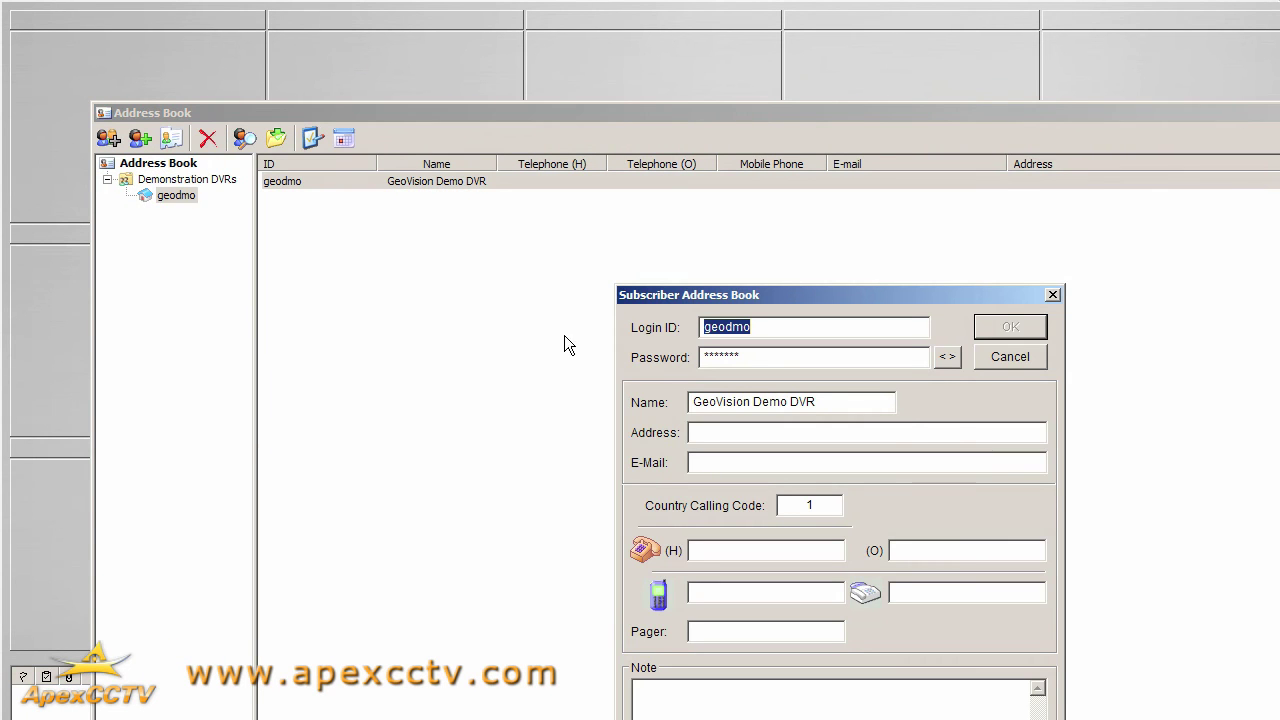
{"action": "type", "text": "geodemo"}
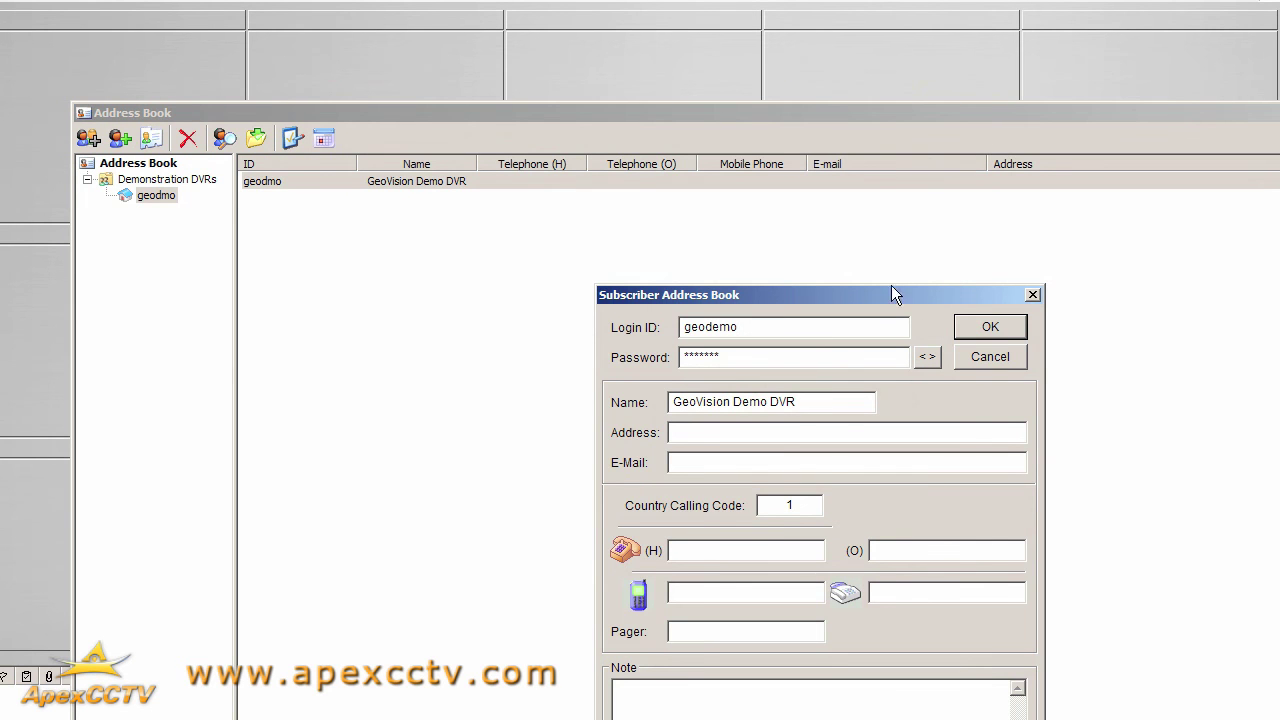
{"action": "left_click", "coordinate": [990, 326]}
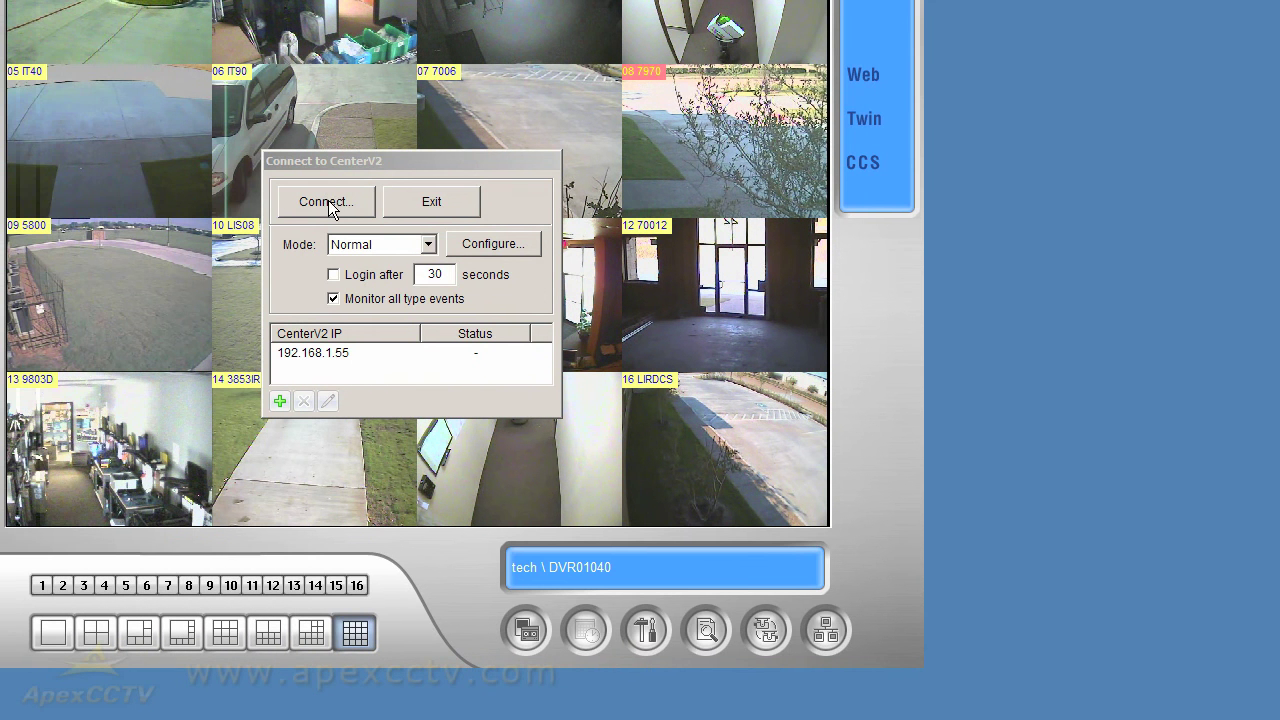
Back in the RemoteDVR session, connect the DVR to CenterV2 at 192.168.1.55, and exit the session
{"action": "left_click", "coordinate": [328, 200]}
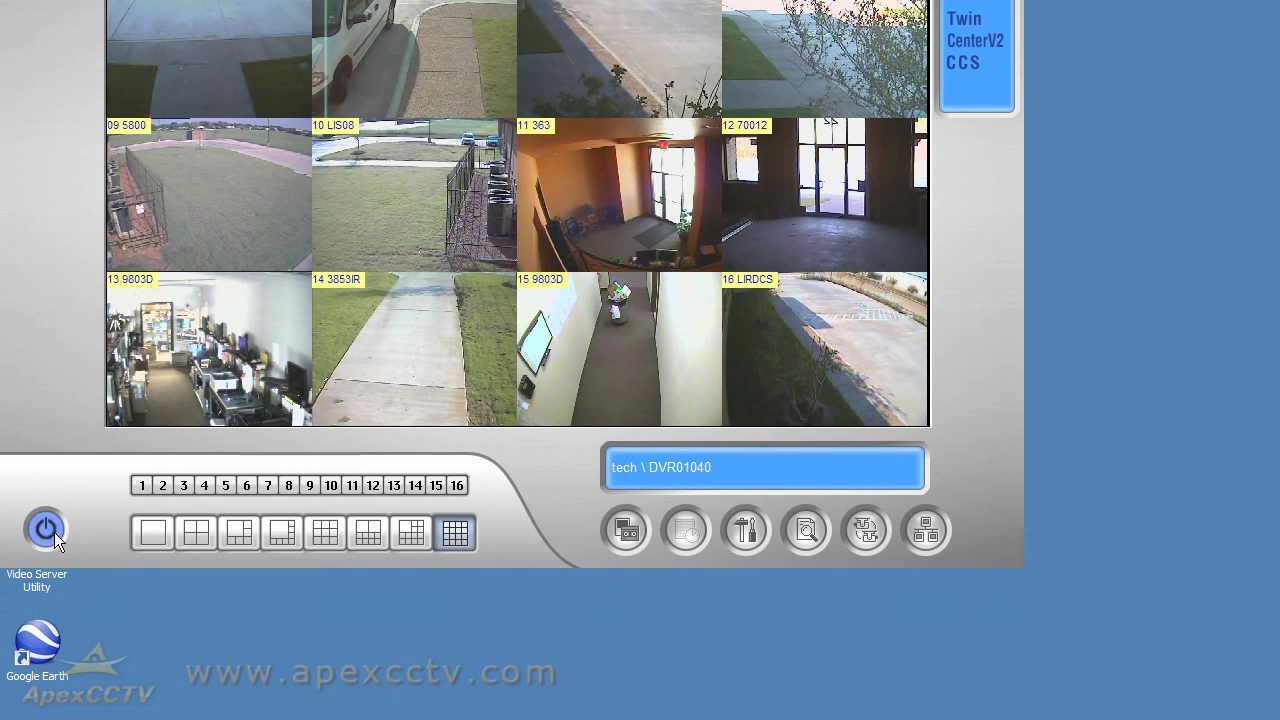
{"action": "left_click", "coordinate": [54, 532]}
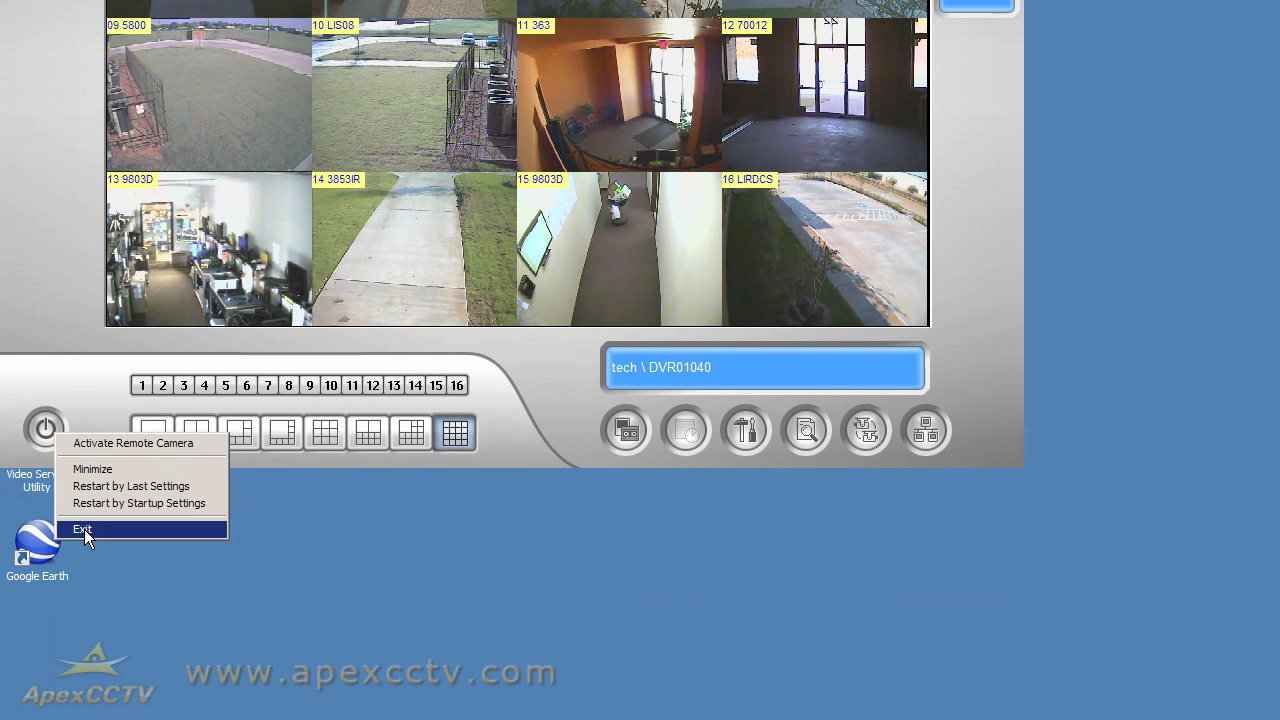
{"action": "left_click", "coordinate": [44, 428]}
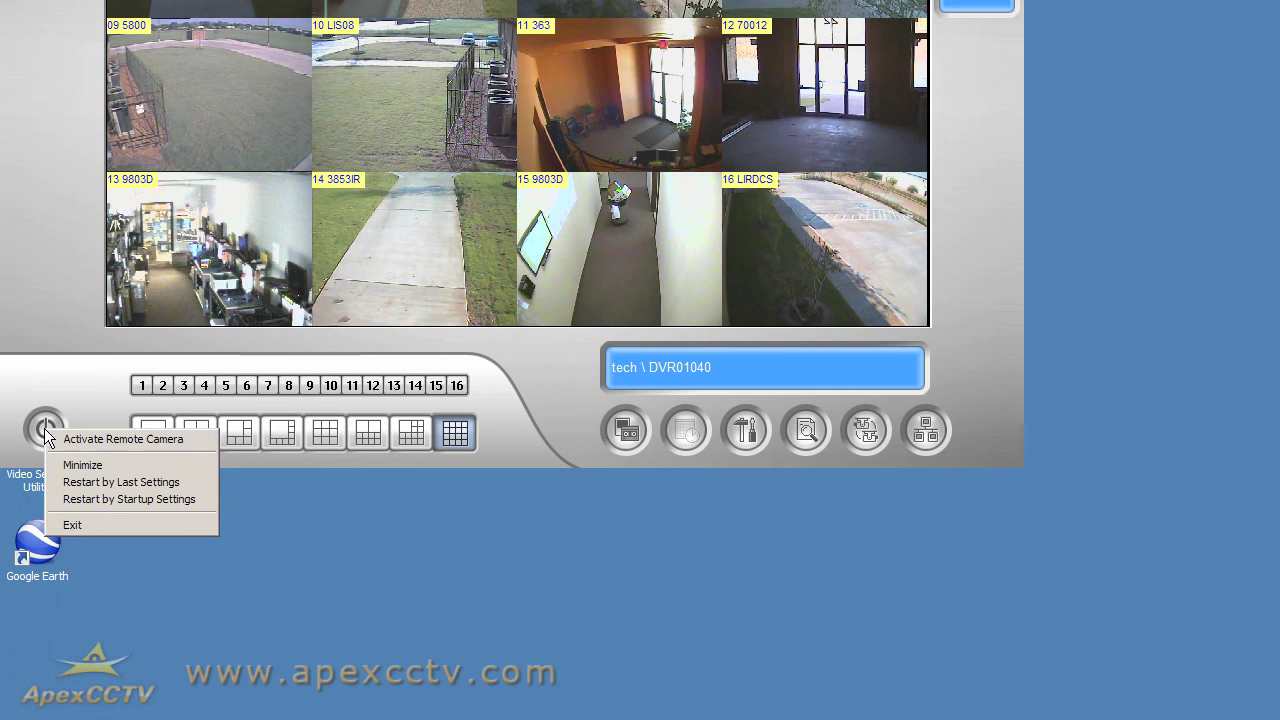
{"action": "left_click", "coordinate": [82, 525]}
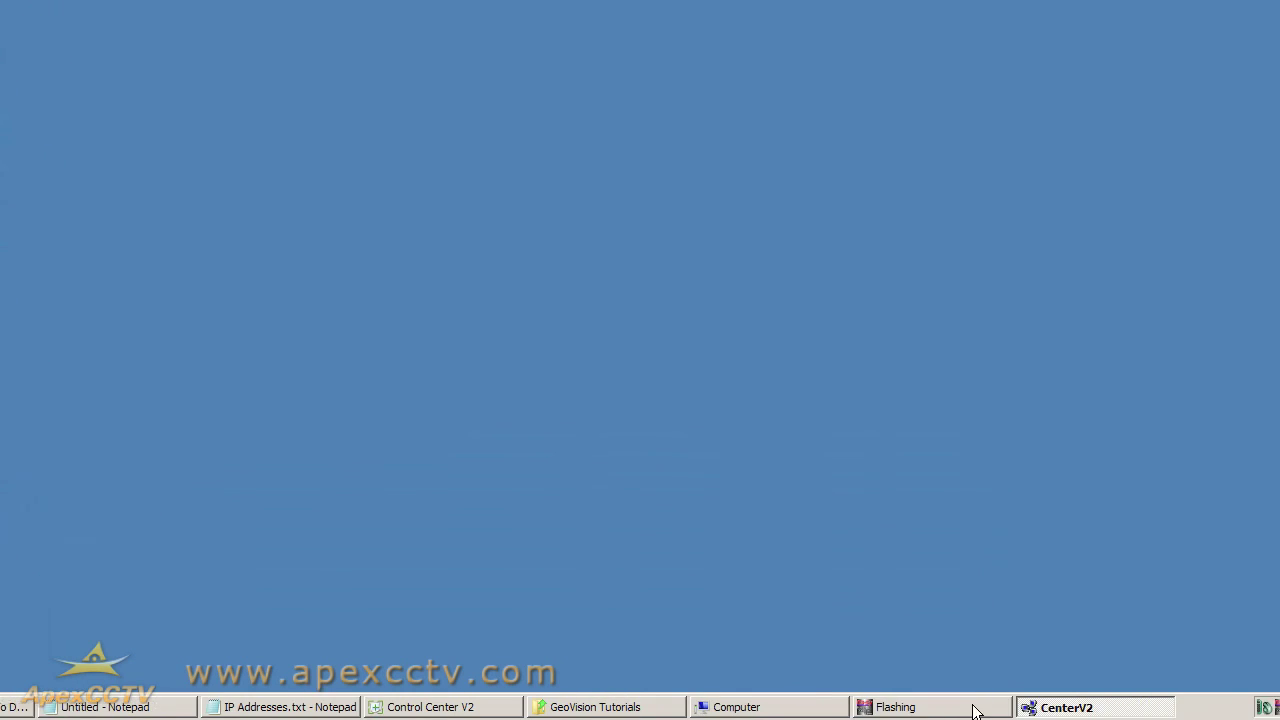